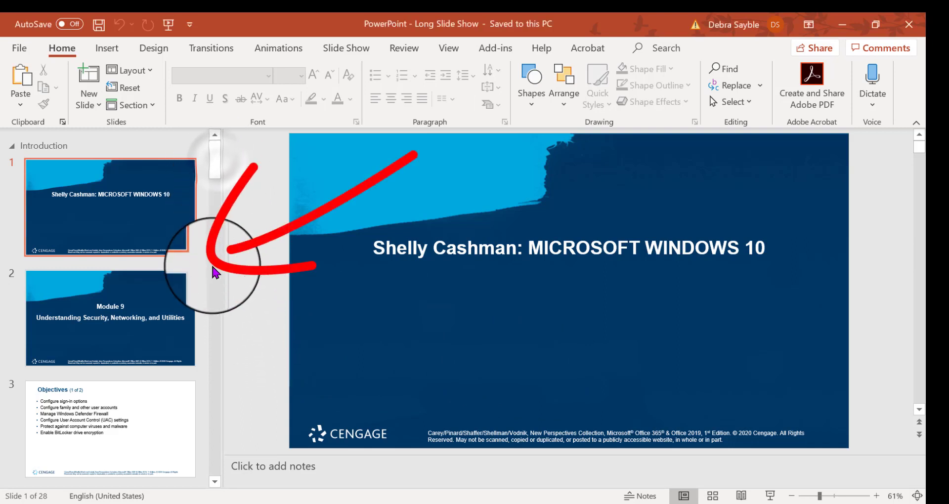
# - Collapse the Introduction, Understanding Security and Getting Connected sections in the slide thumbnails
pyautogui.moveTo(212, 169); pyautogui.dragTo(213, 139)
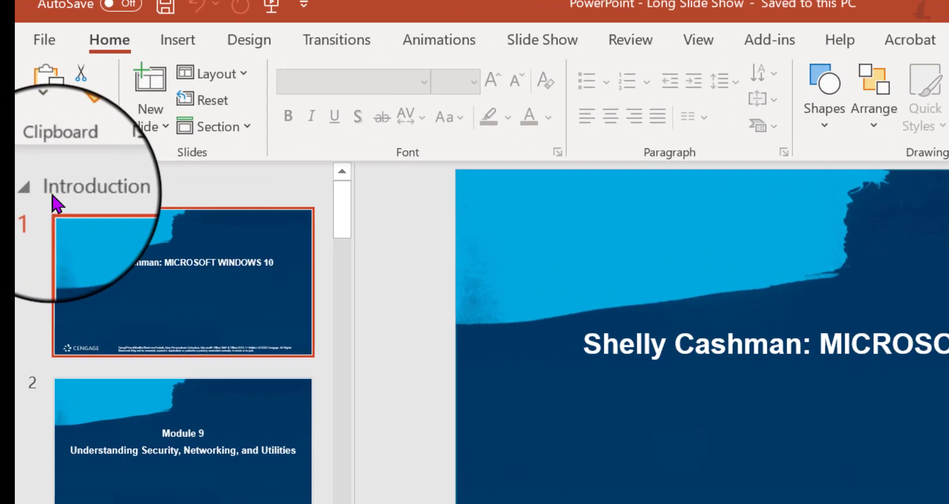
pyautogui.moveTo(53, 196)
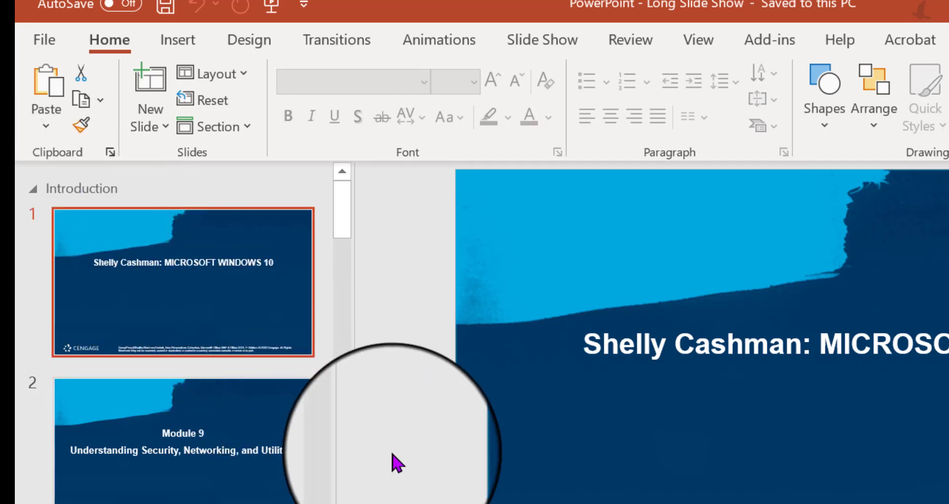
pyautogui.click(34, 192)
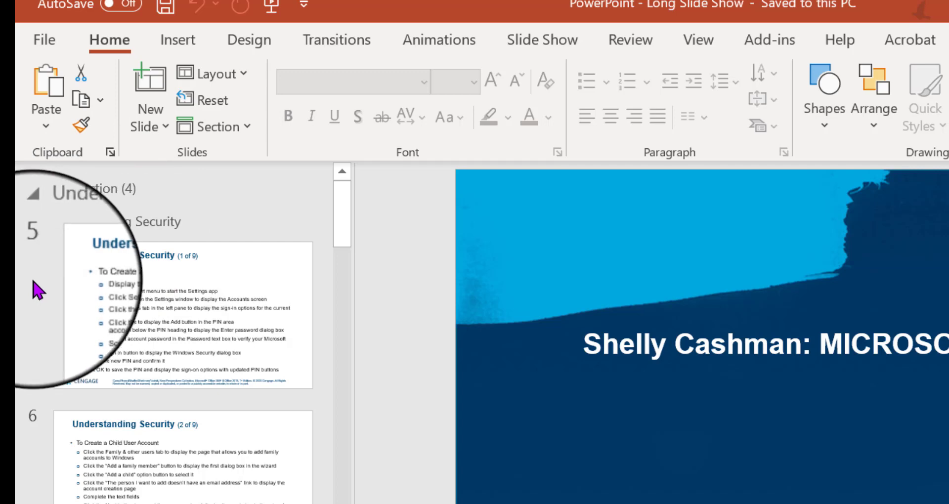
pyautogui.click(36, 197)
pyautogui.click(35, 197)
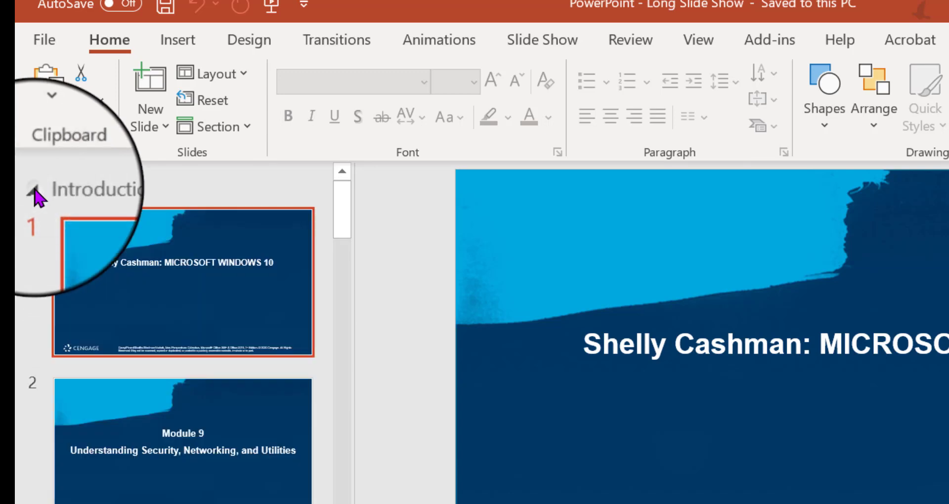
pyautogui.click(37, 198)
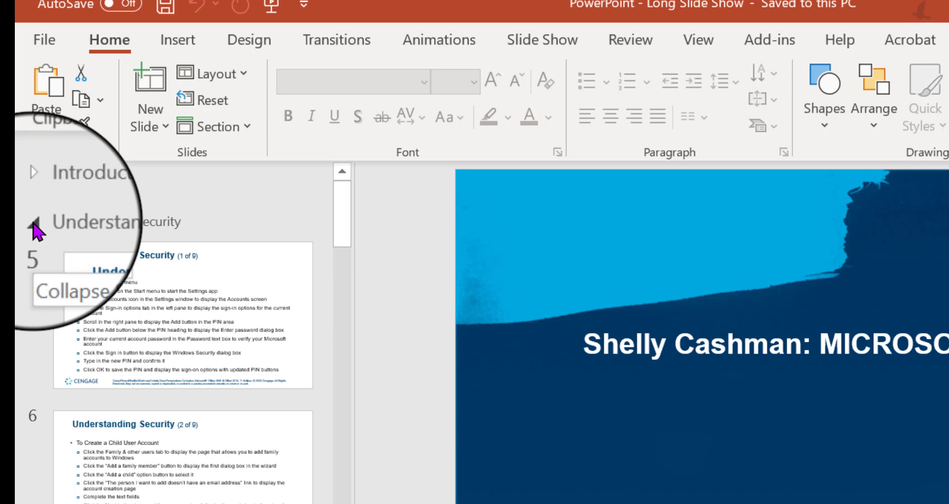
pyautogui.click(33, 225)
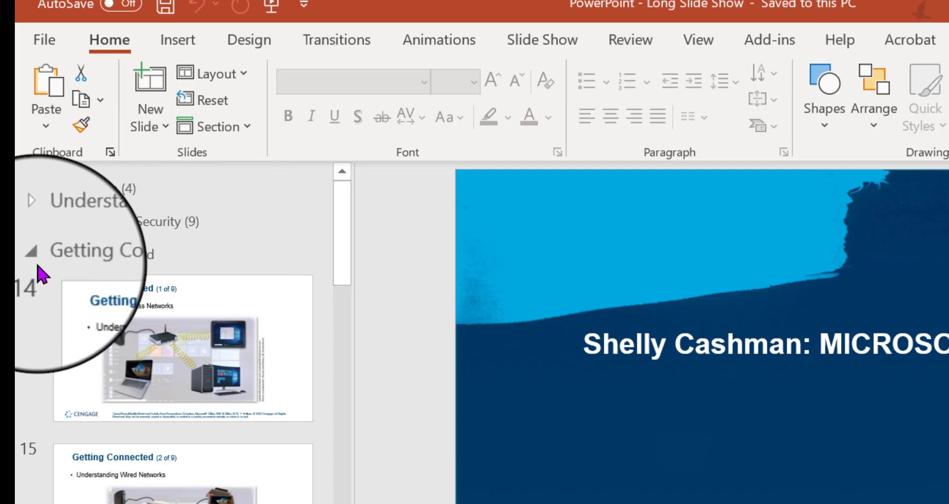
pyautogui.click(32, 253)
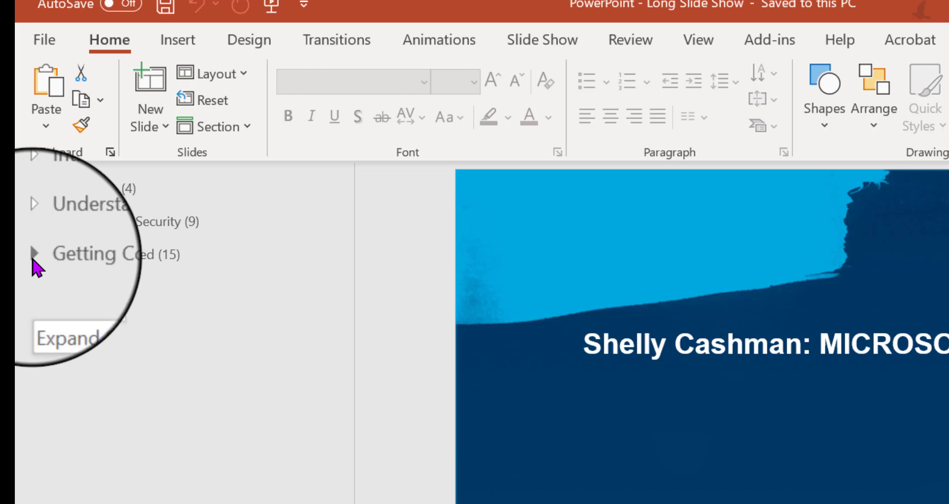
# - Expand the Getting Connected section, with wider thumbnails, and place the insertion point between slides 22 and 23
pyautogui.click(34, 258)
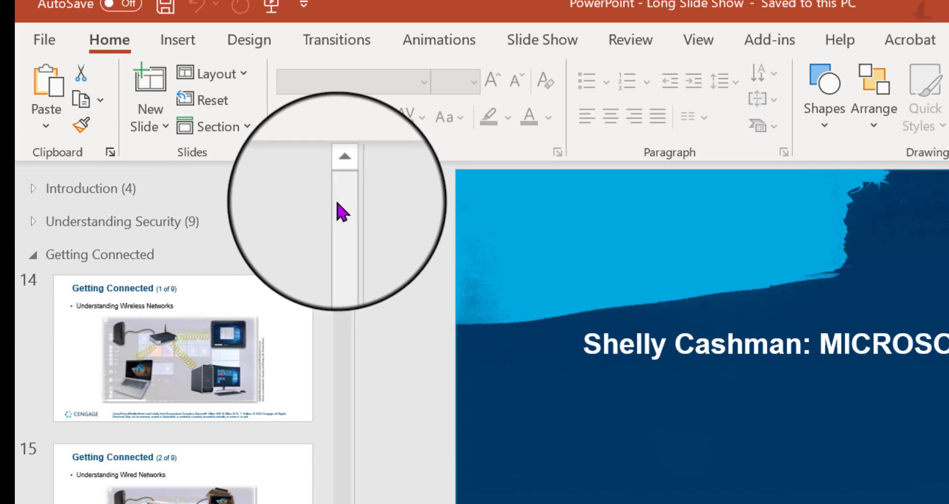
pyautogui.moveTo(339, 212); pyautogui.dragTo(343, 476)
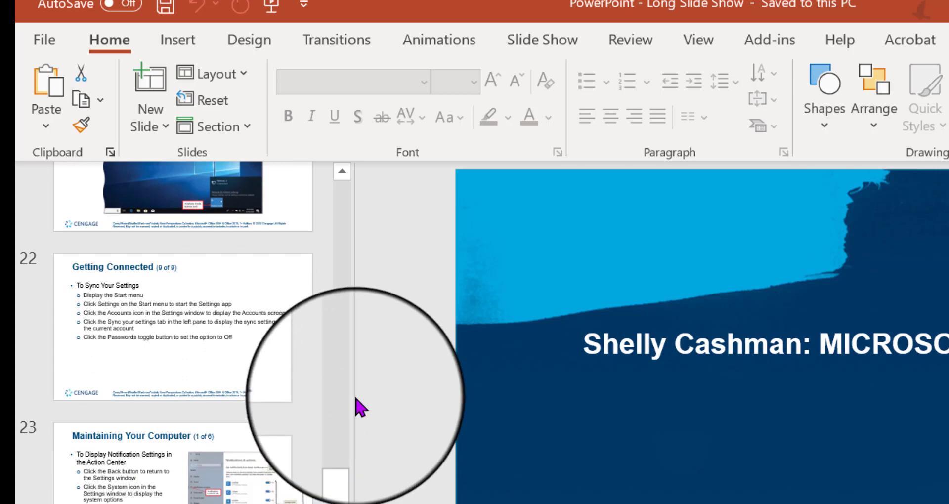
pyautogui.moveTo(354, 396); pyautogui.dragTo(471, 398)
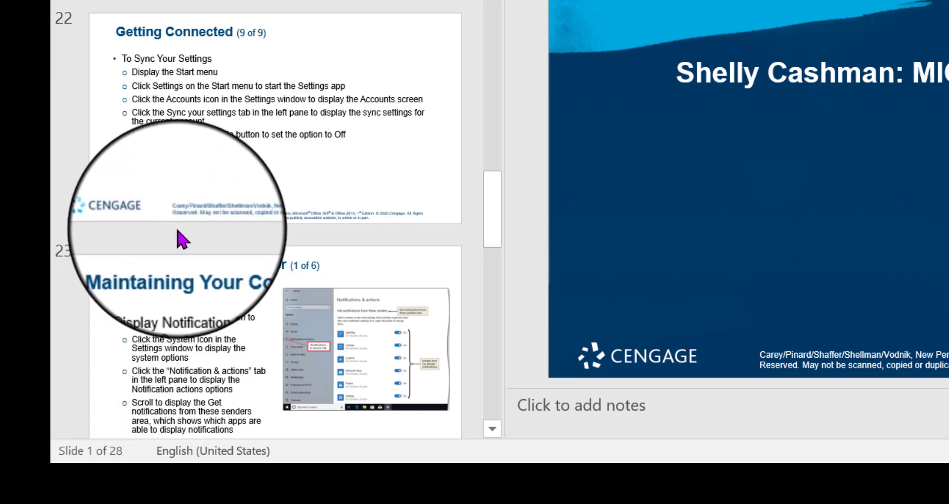
pyautogui.click(210, 235)
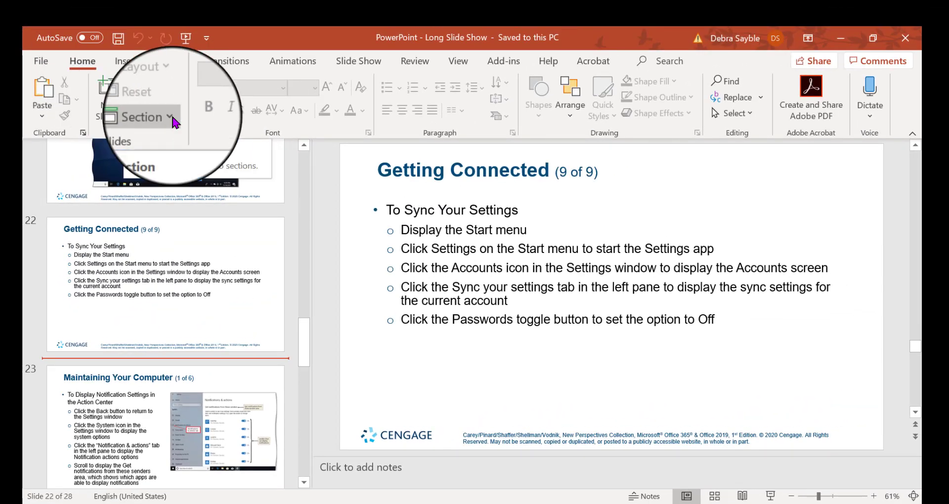
pyautogui.click(172, 119)
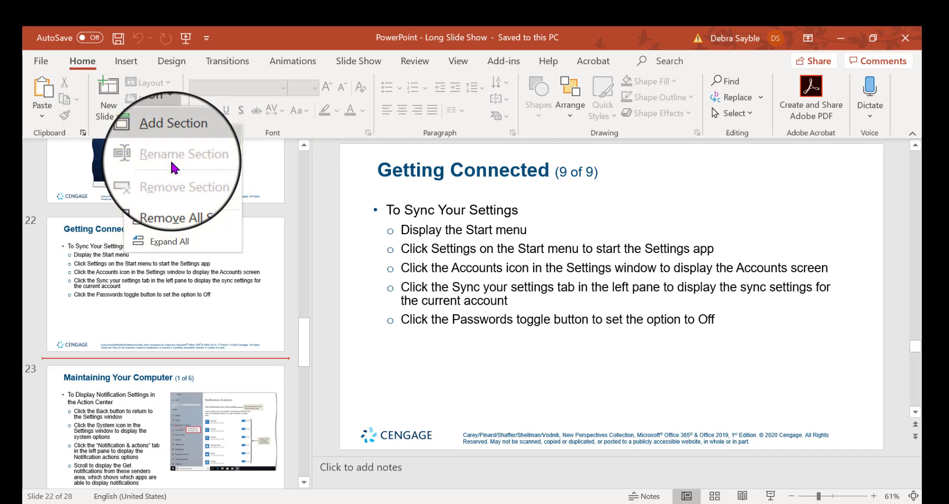
pyautogui.click(324, 182)
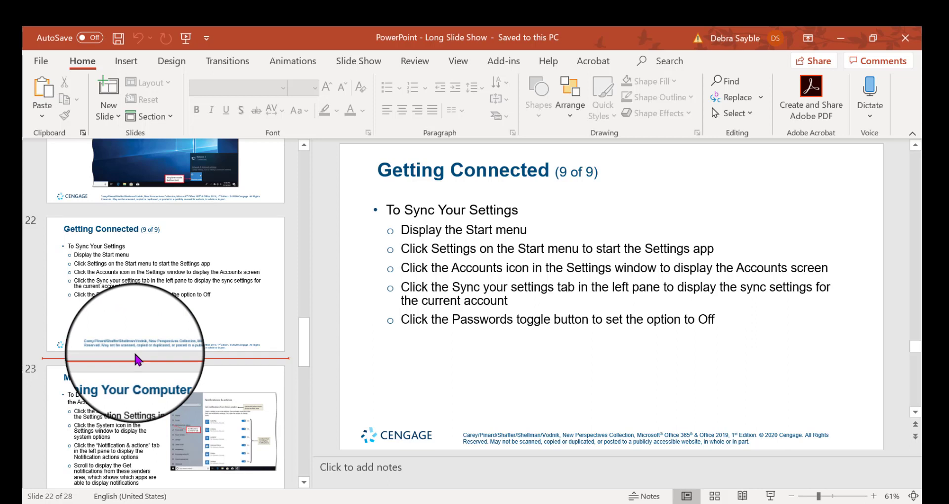
pyautogui.rightClick(141, 359)
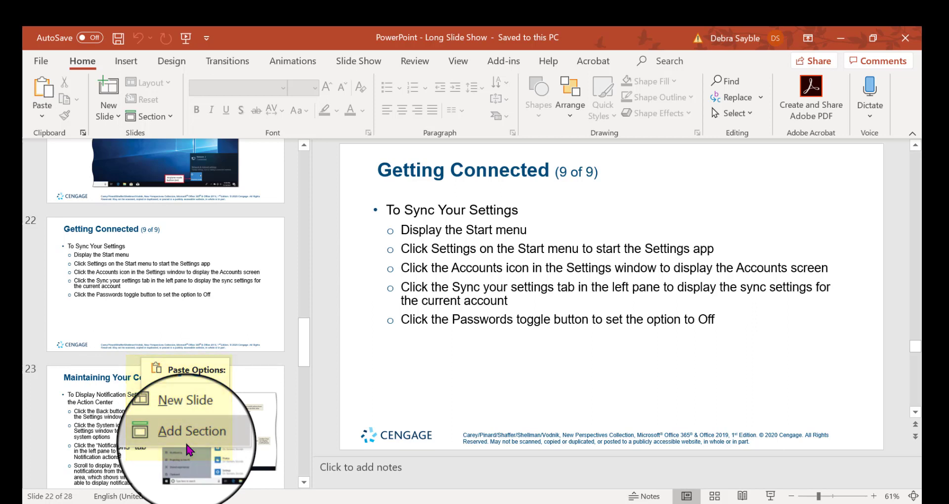
pyautogui.click(318, 292)
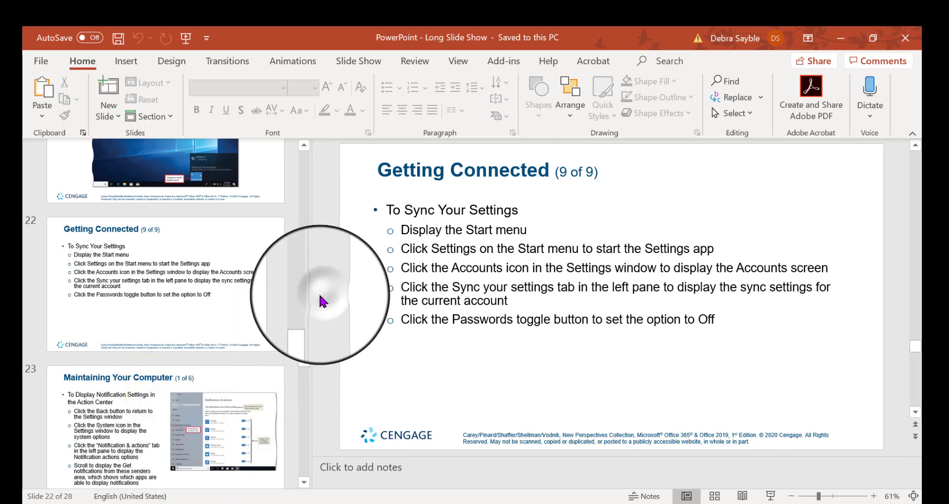
# - Add a new section between slides 22 and 23, dismissing the naming prompt so it keeps its default name
pyautogui.click(151, 358)
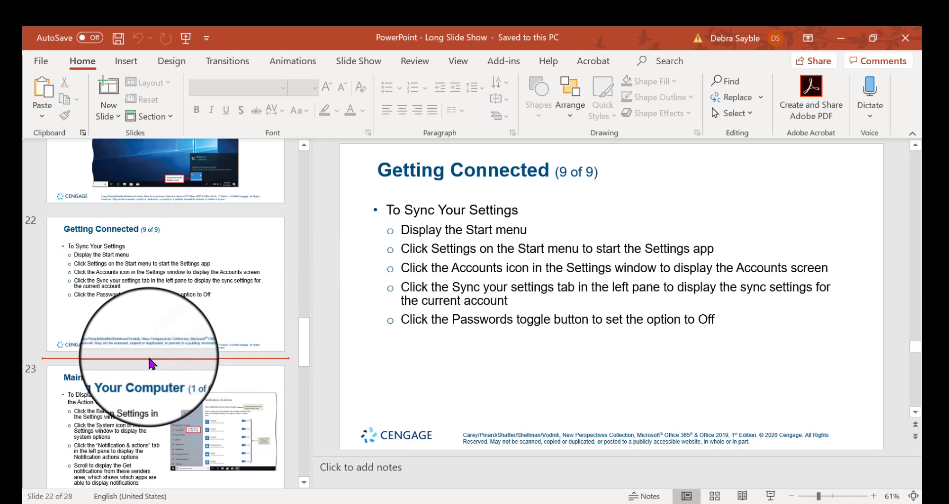
pyautogui.click(170, 118)
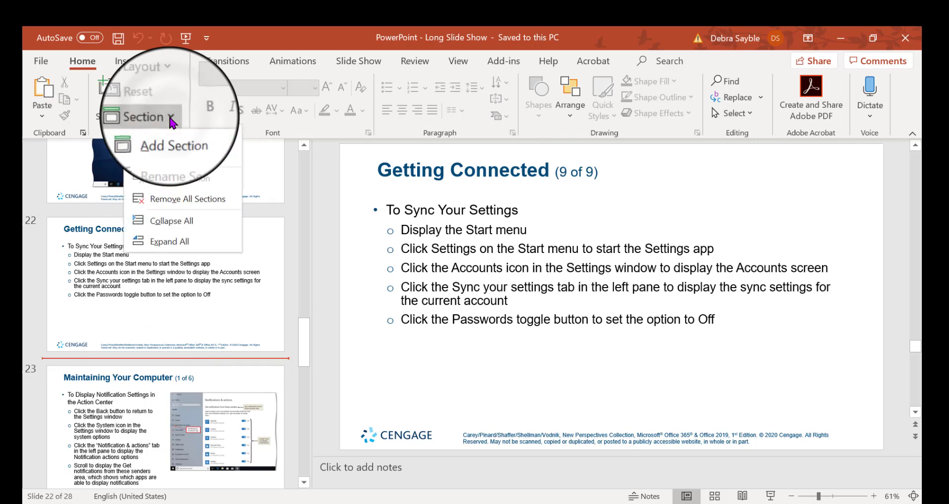
pyautogui.click(181, 144)
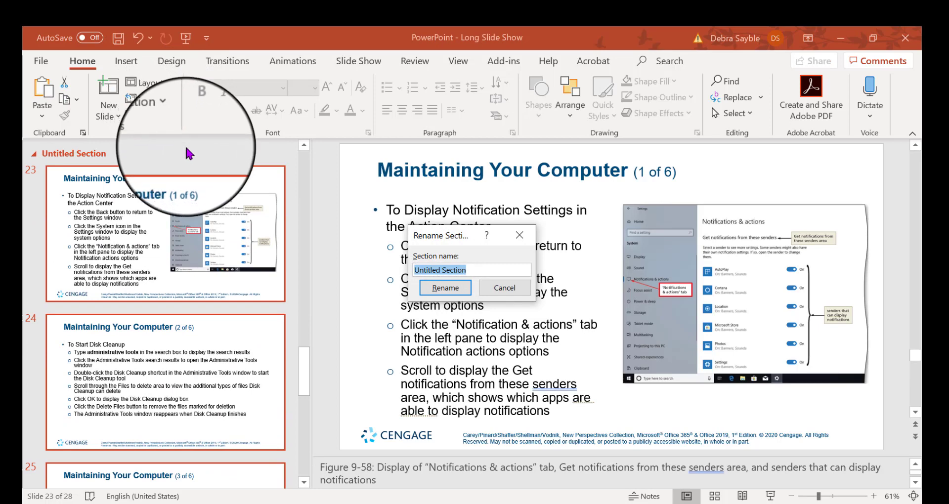
pyautogui.scroll(2, 304, 374)
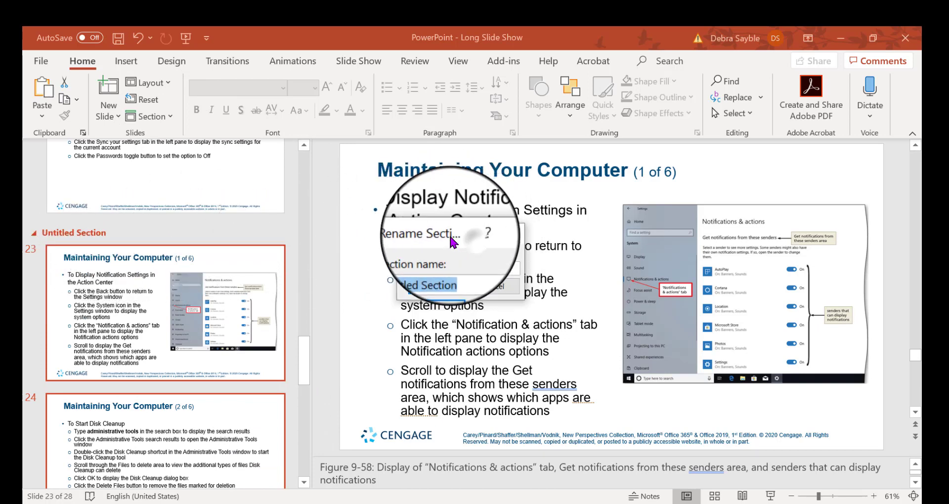
pyautogui.moveTo(349, 230); pyautogui.dragTo(494, 262)
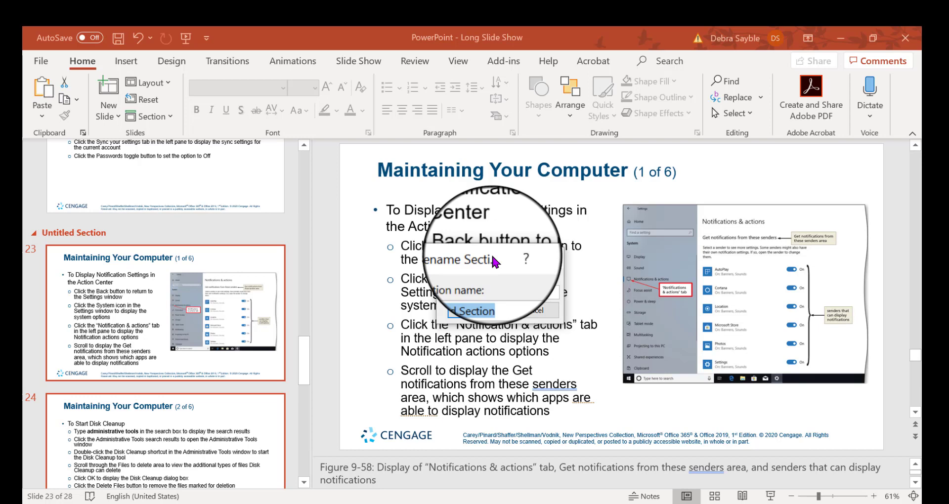
pyautogui.moveTo(493, 261); pyautogui.dragTo(372, 203)
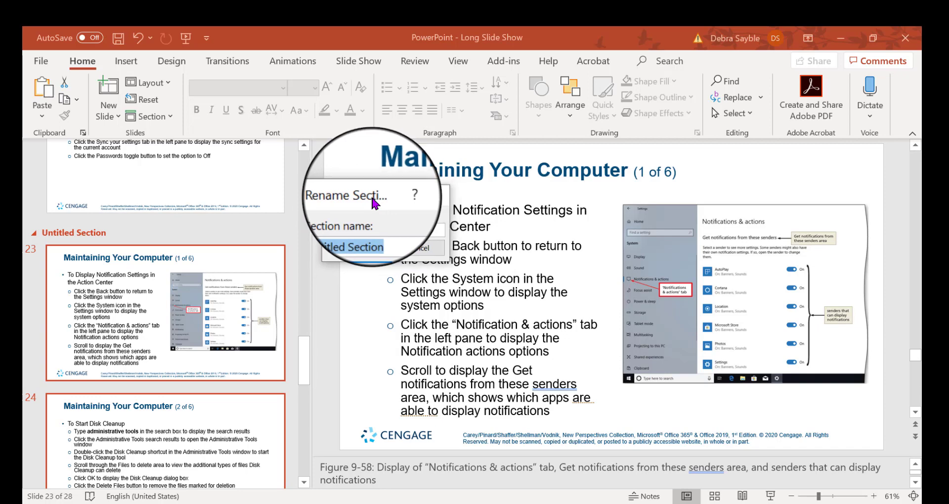
pyautogui.click(420, 252)
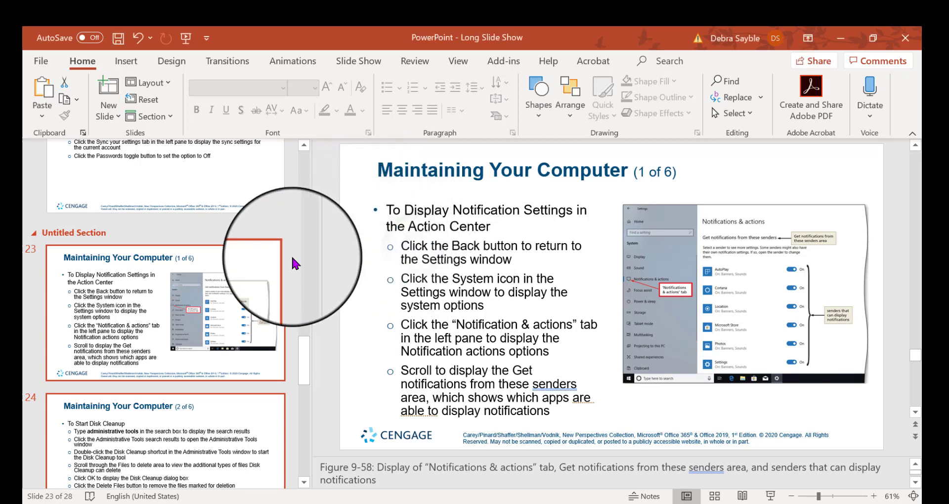
# - Rename the untitled section above slide 23 as "Computer Maintenance"
pyautogui.rightClick(59, 238)
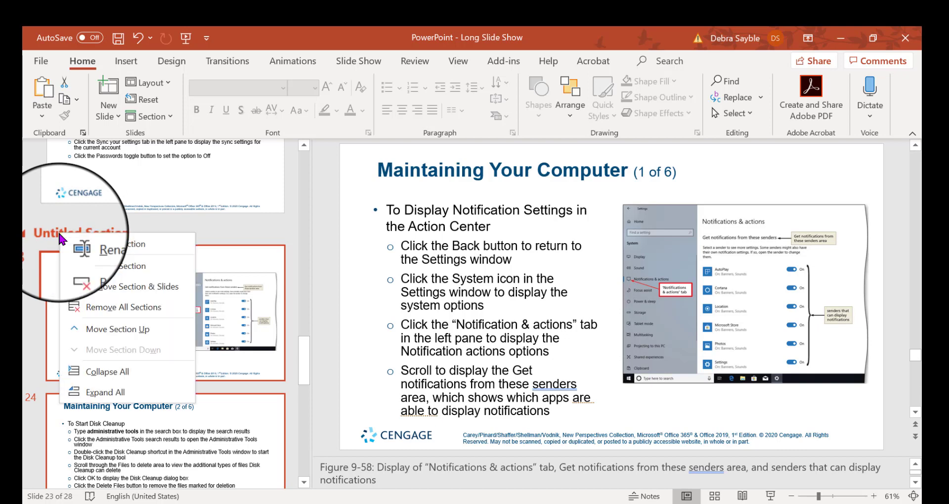
pyautogui.click(130, 247)
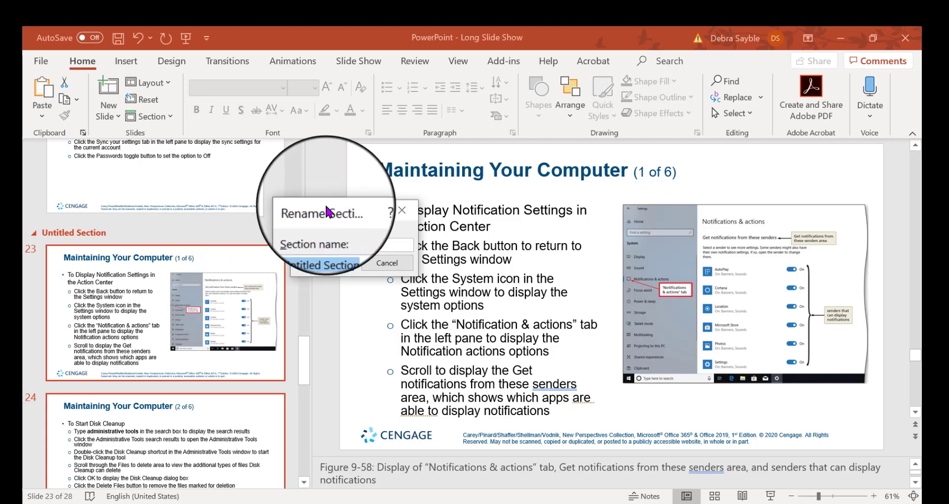
pyautogui.moveTo(321, 201); pyautogui.dragTo(314, 187)
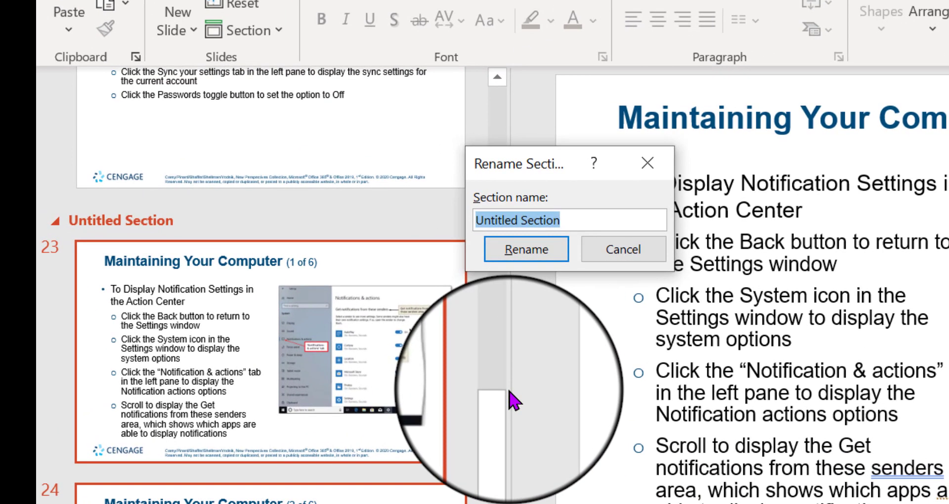
pyautogui.press('BackSpace')
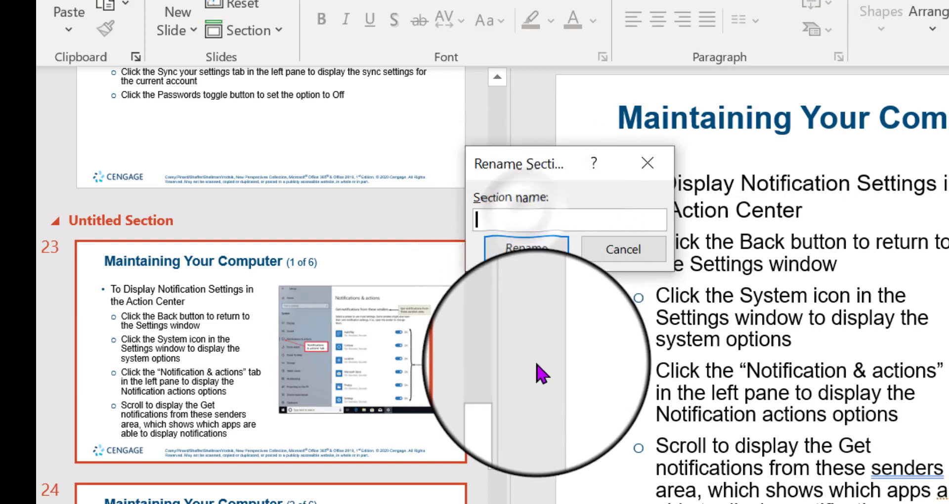
pyautogui.write('Co')
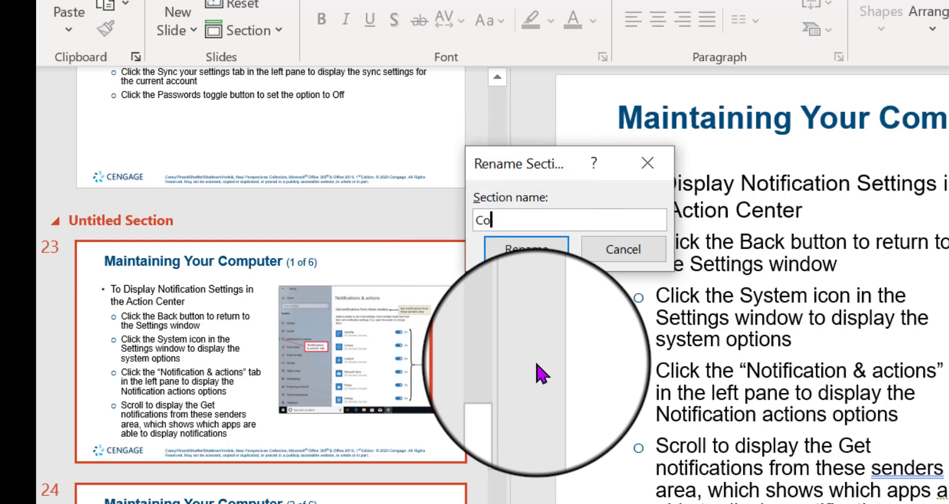
pyautogui.write('mputer Maintenance')
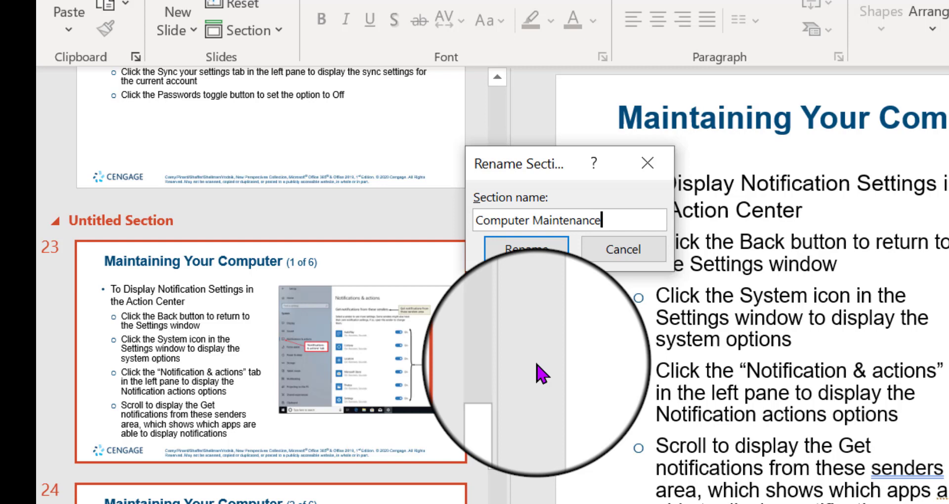
pyautogui.click(544, 257)
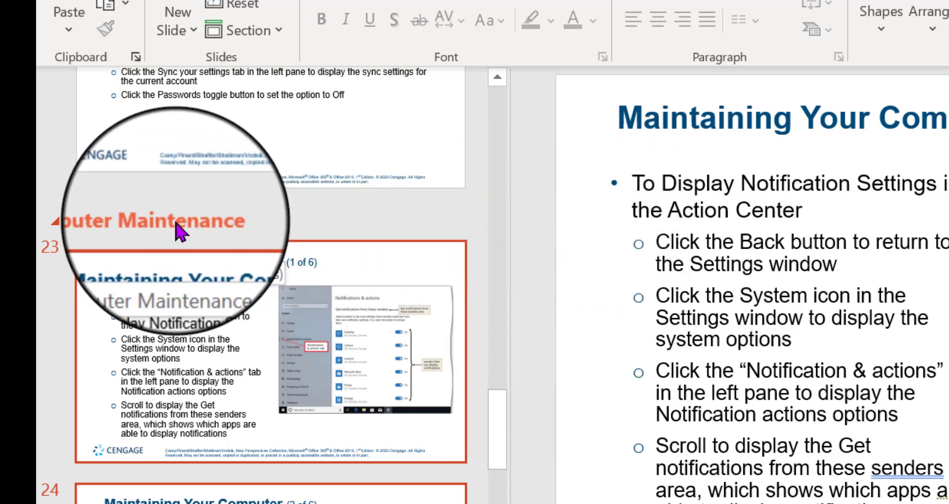
# - Collapse the Computer Maintenance section, followed by all sections of the presentation at once
pyautogui.click(58, 229)
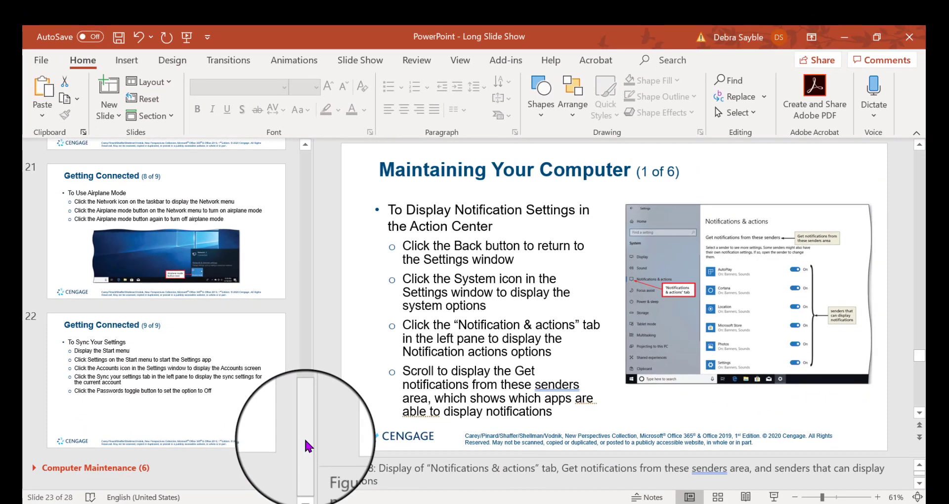
pyautogui.moveTo(498, 503); pyautogui.dragTo(498, 405)
pyautogui.moveTo(305, 346); pyautogui.dragTo(281, 159)
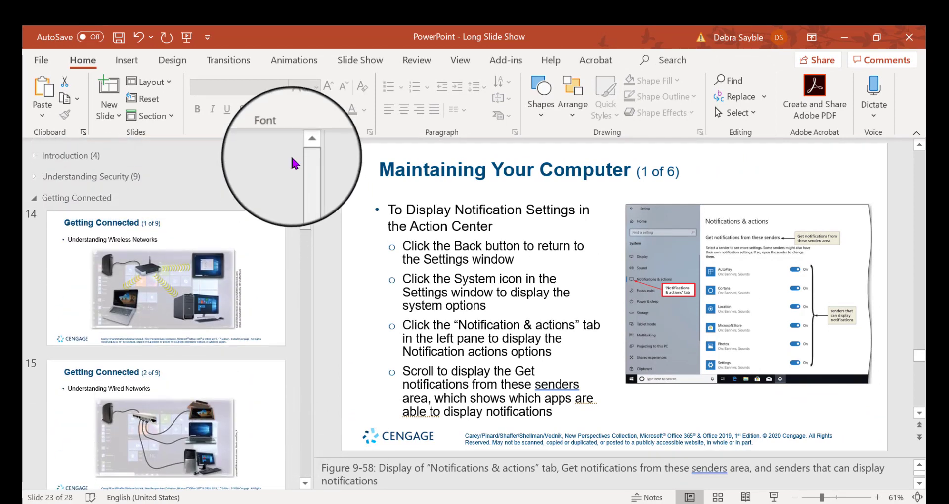
pyautogui.click(172, 119)
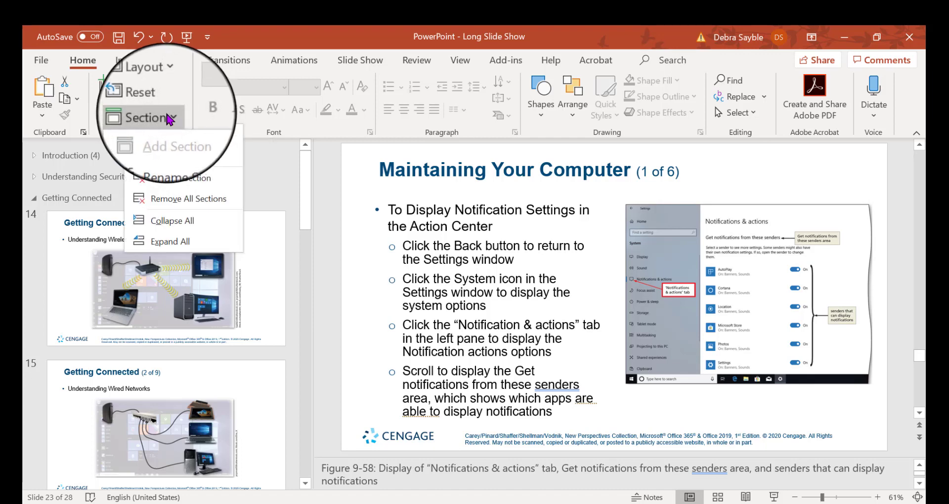
pyautogui.click(173, 223)
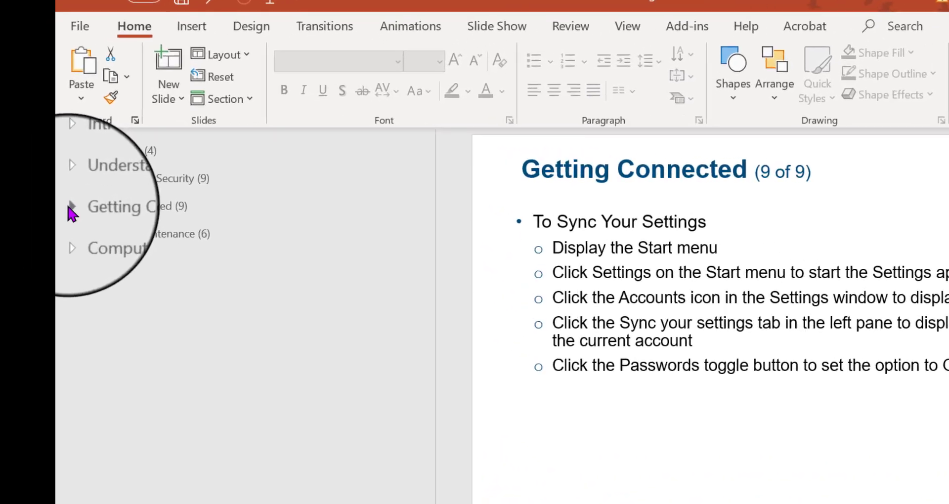
# - Expand the Getting Connected section to view its slides and collapse it again
pyautogui.click(78, 208)
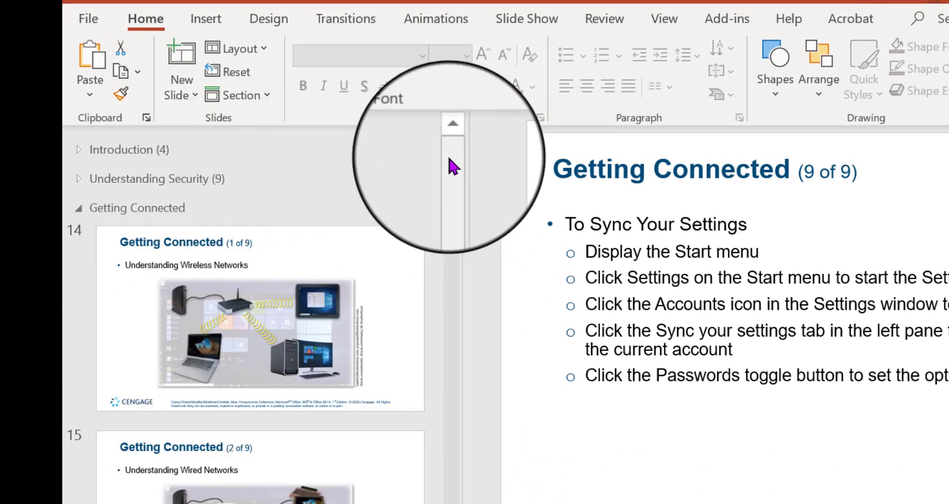
pyautogui.moveTo(448, 157)
pyautogui.mouseDown()
pyautogui.moveTo(450, 352)
pyautogui.moveTo(452, 150)
pyautogui.mouseUp()
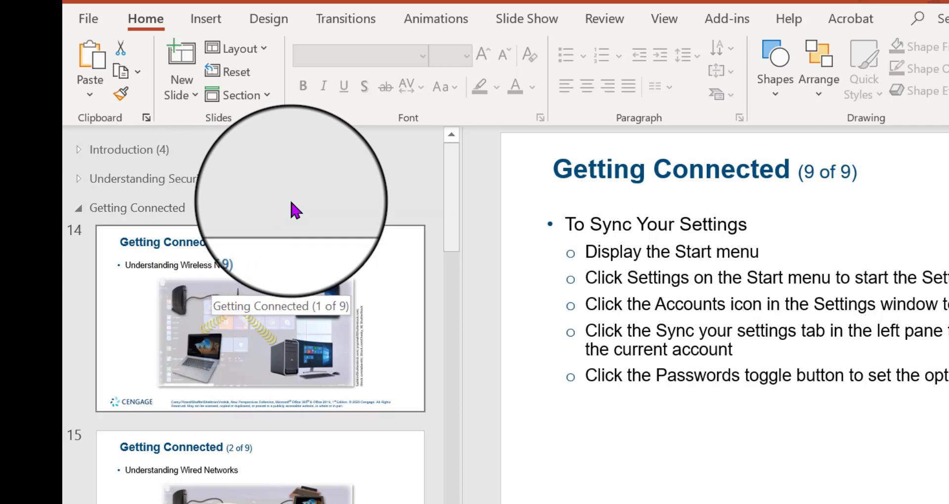
pyautogui.click(79, 211)
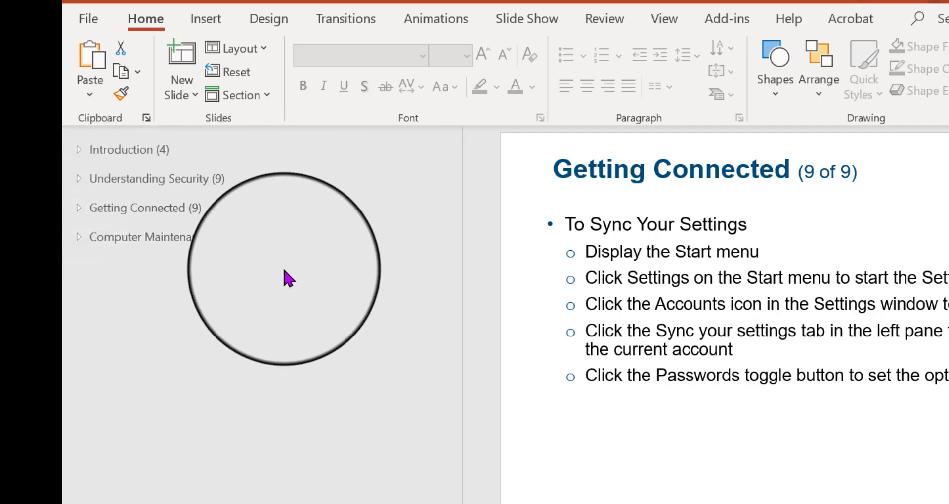